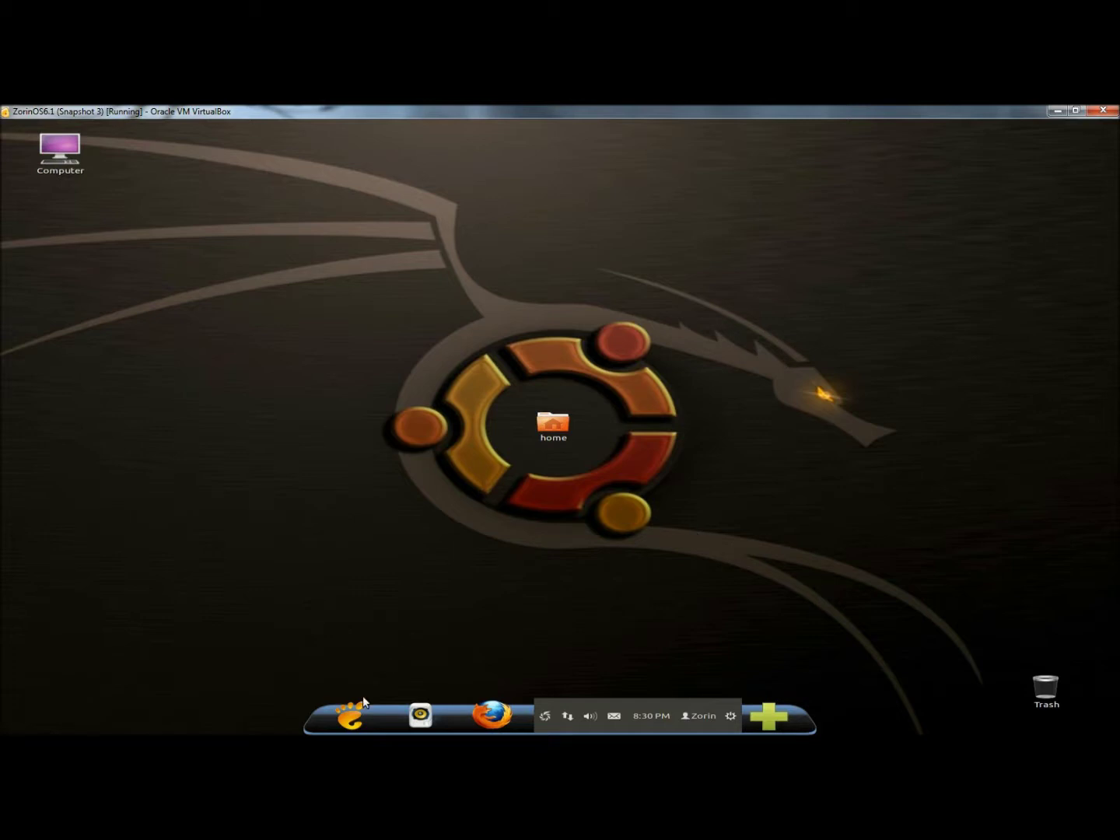
Open System Settings from the menu's System Tools and scroll to the System row
click(350, 712)
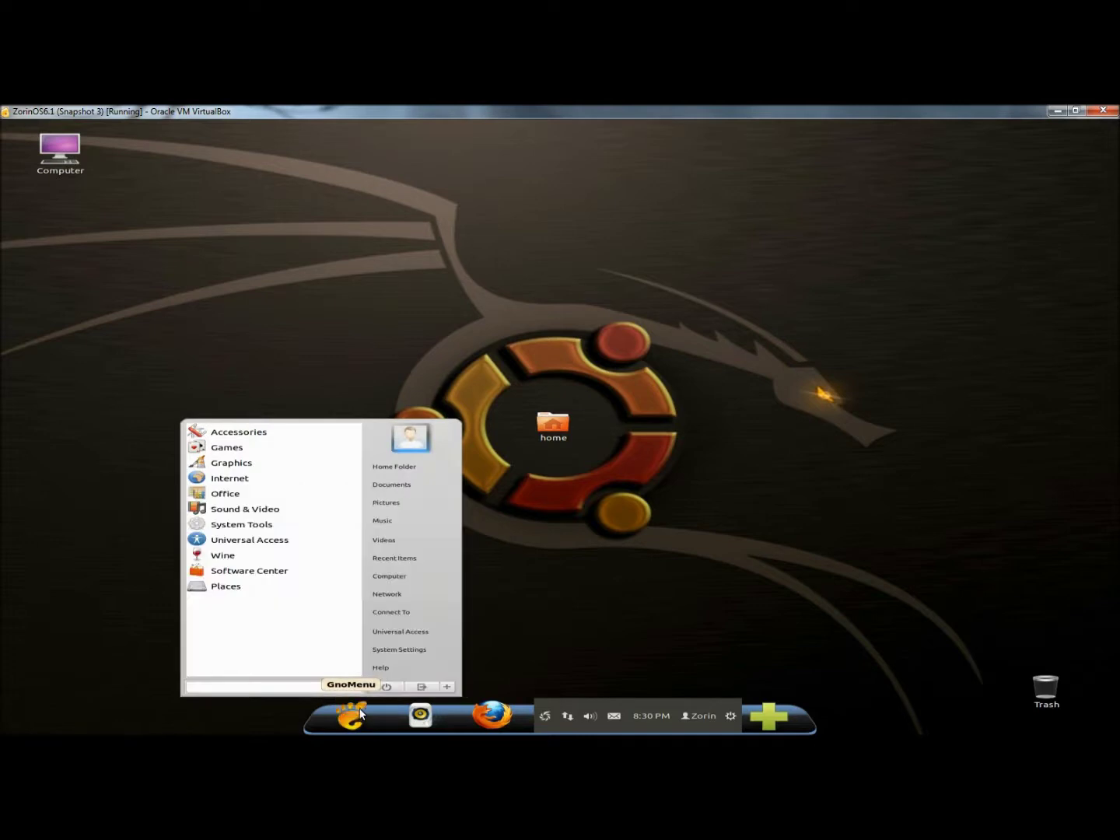
click(235, 527)
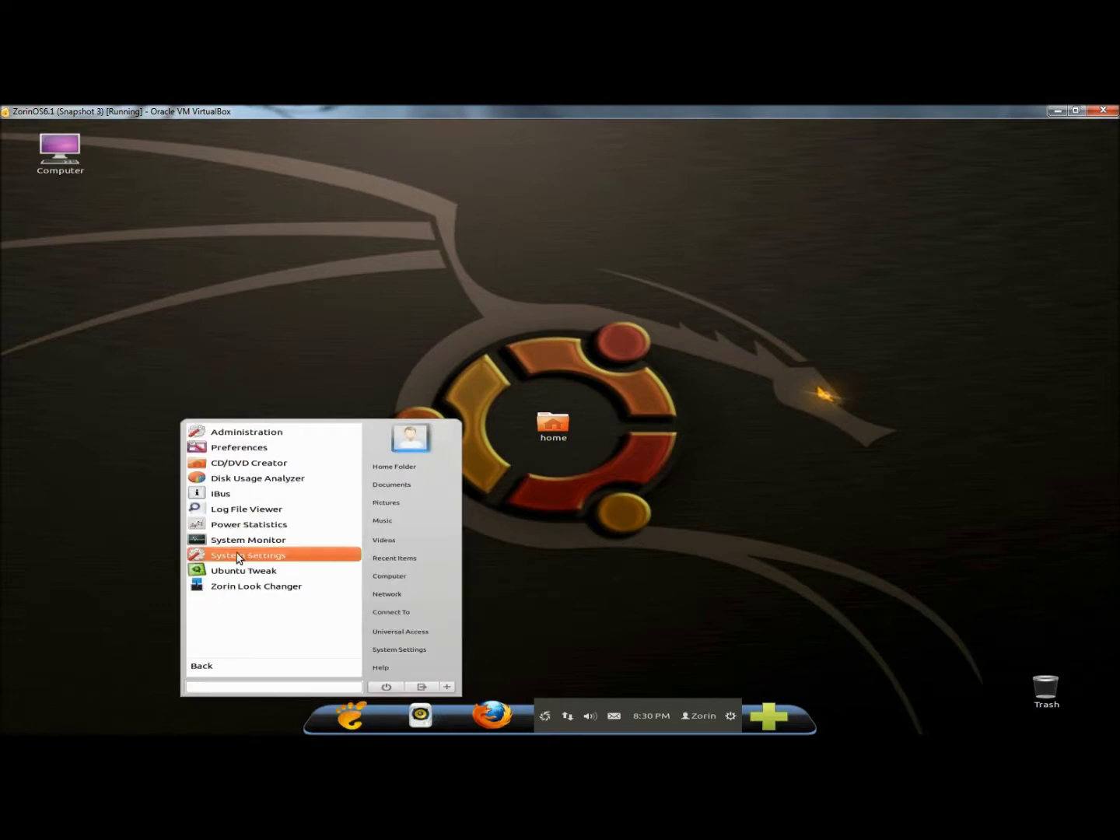
click(238, 556)
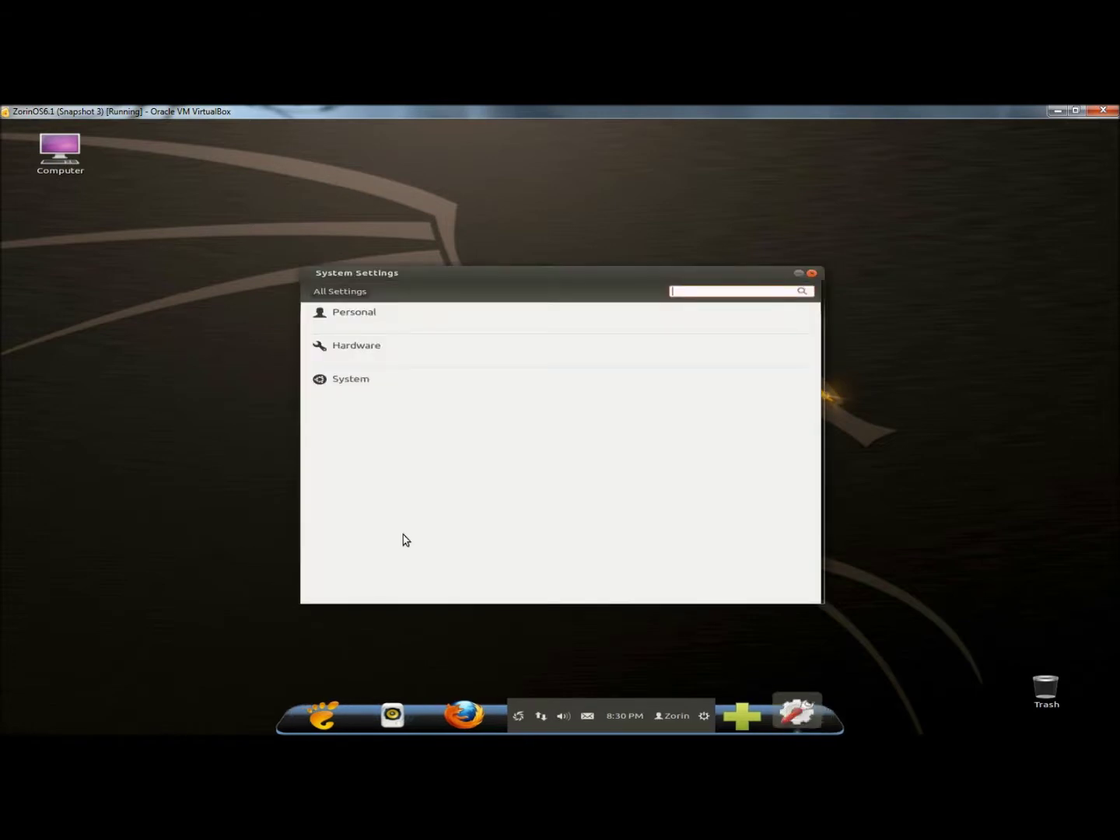
scroll(798, 523, down, 1)
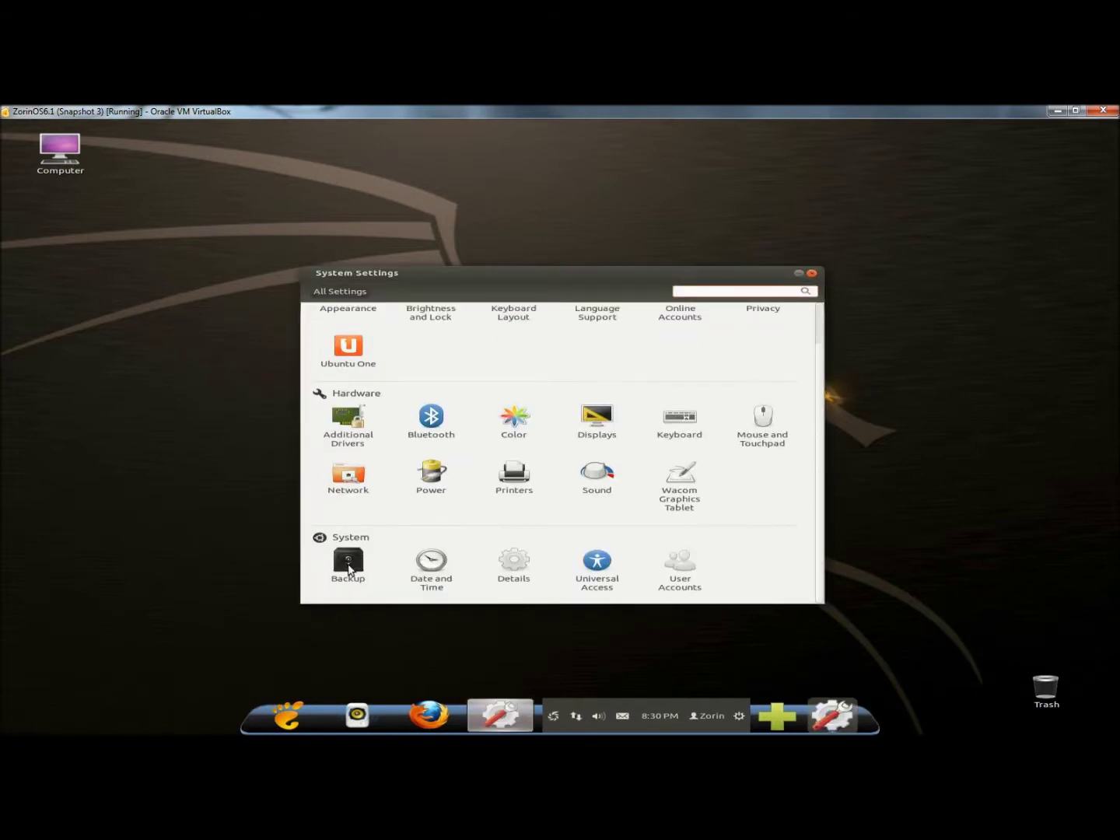
Open the Backup panel and switch Automatic backups to ON
click(349, 566)
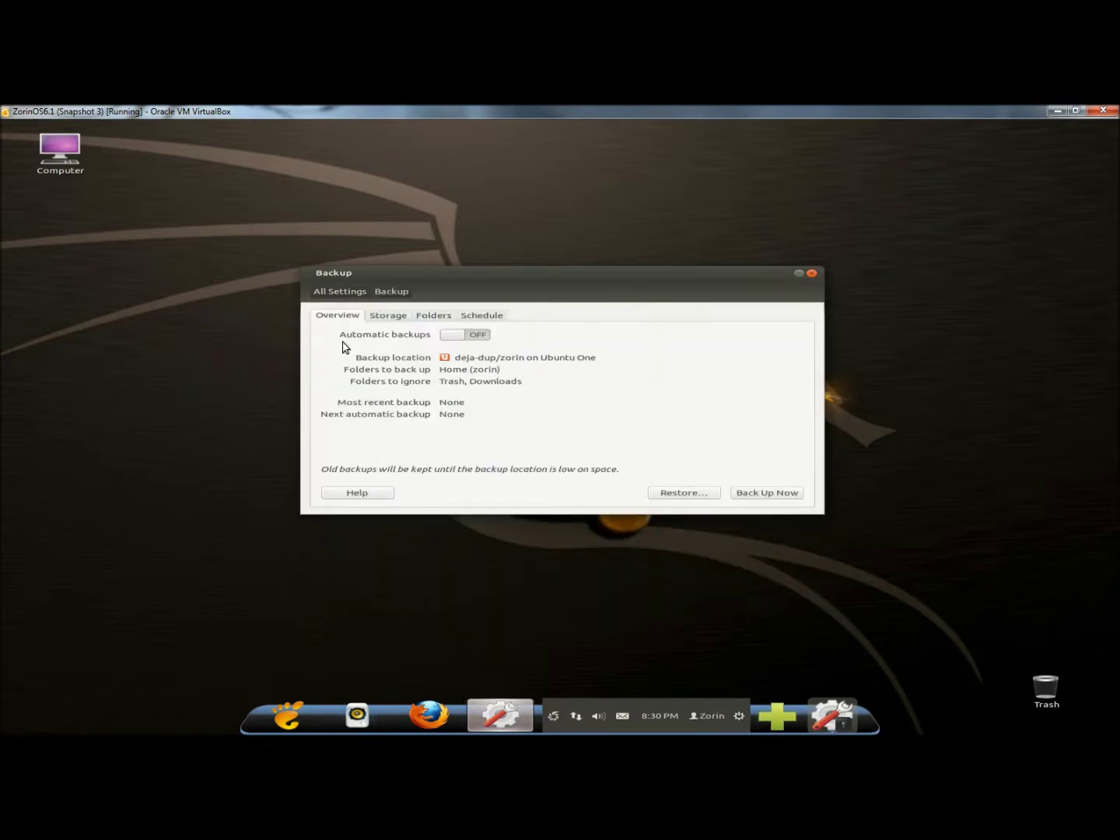
click(479, 335)
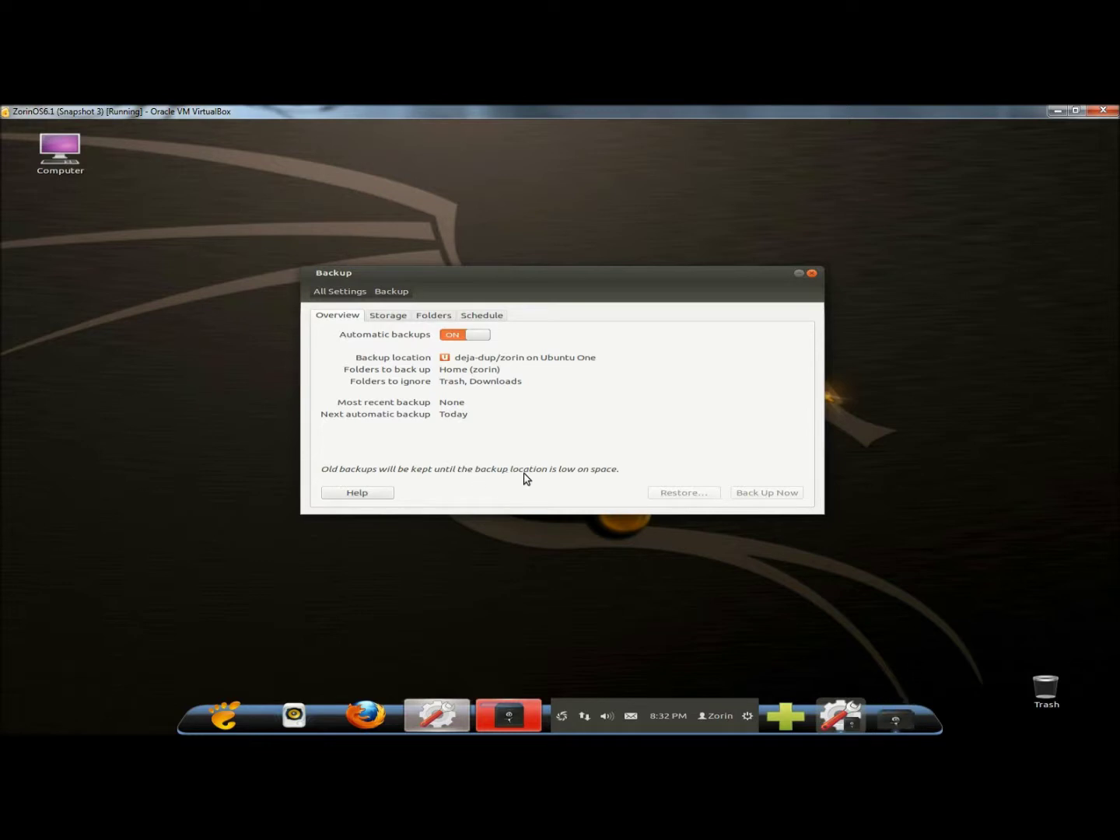
Review the Storage tab's backup location choices, keeping Ubuntu One
click(382, 319)
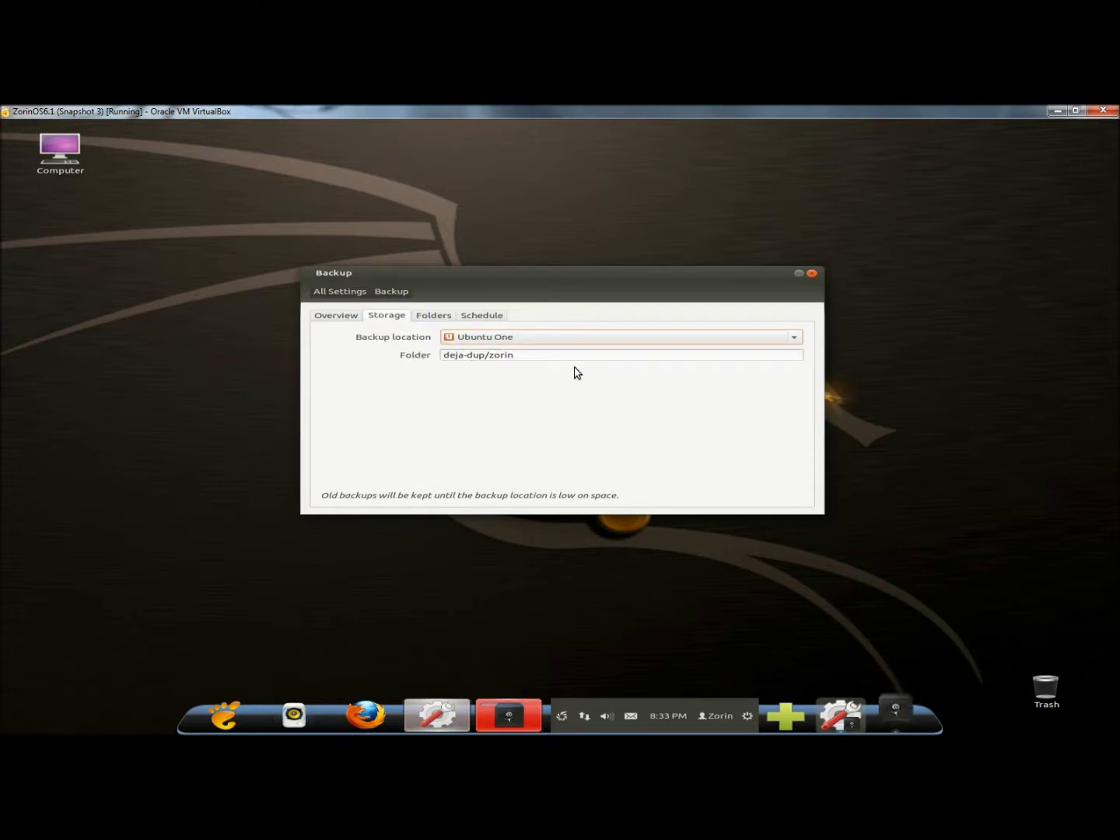
click(795, 340)
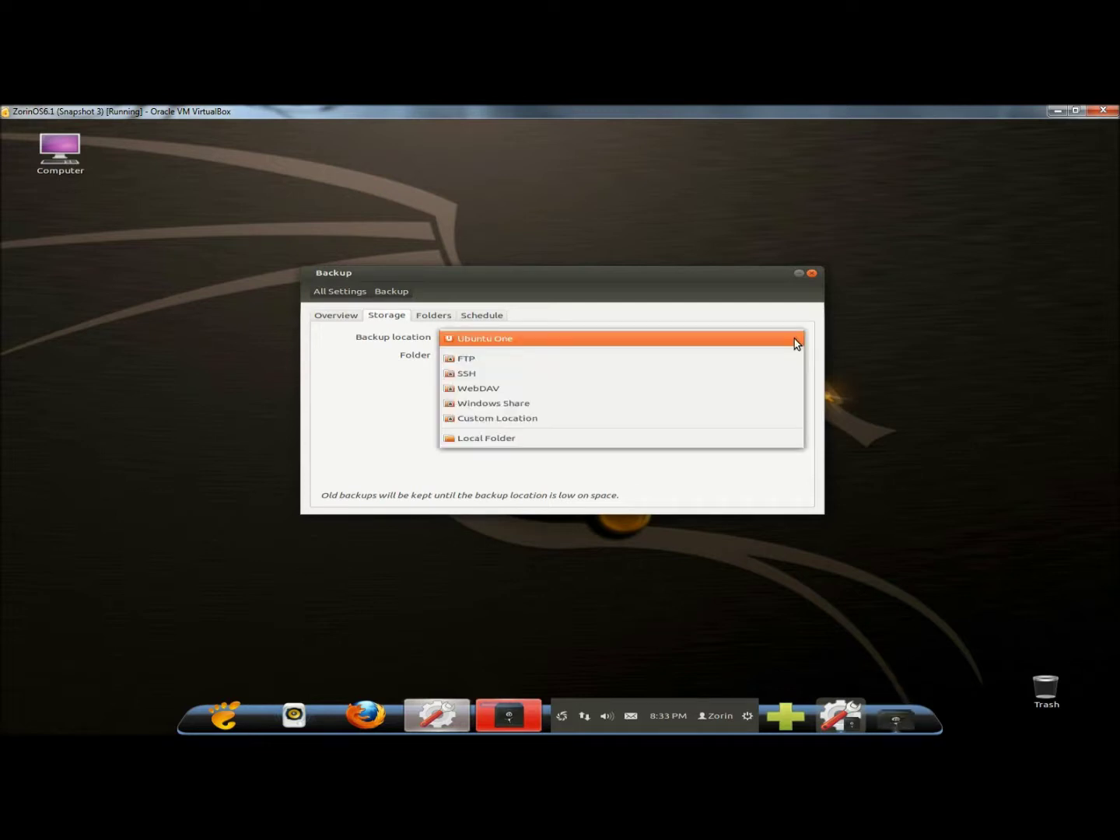
click(795, 340)
Inspect the Folders tab's ignored Trash and Downloads entries, then view the Schedule tab
click(434, 318)
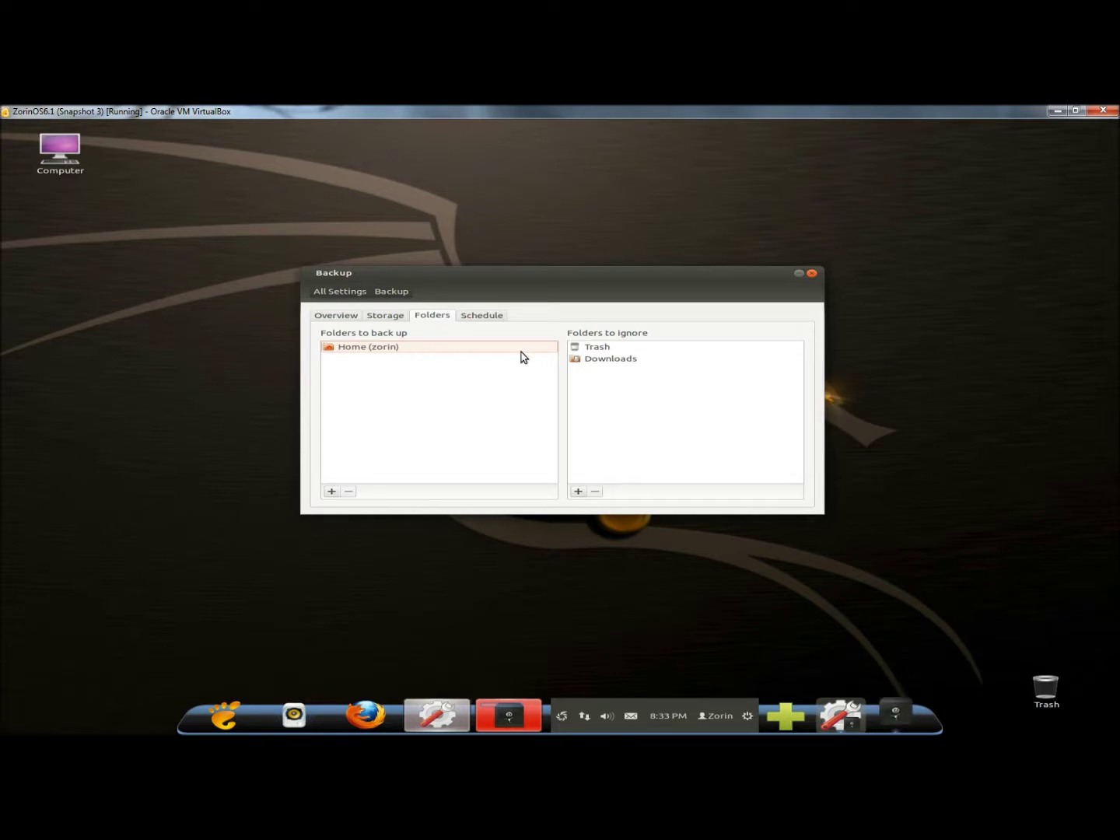
click(588, 349)
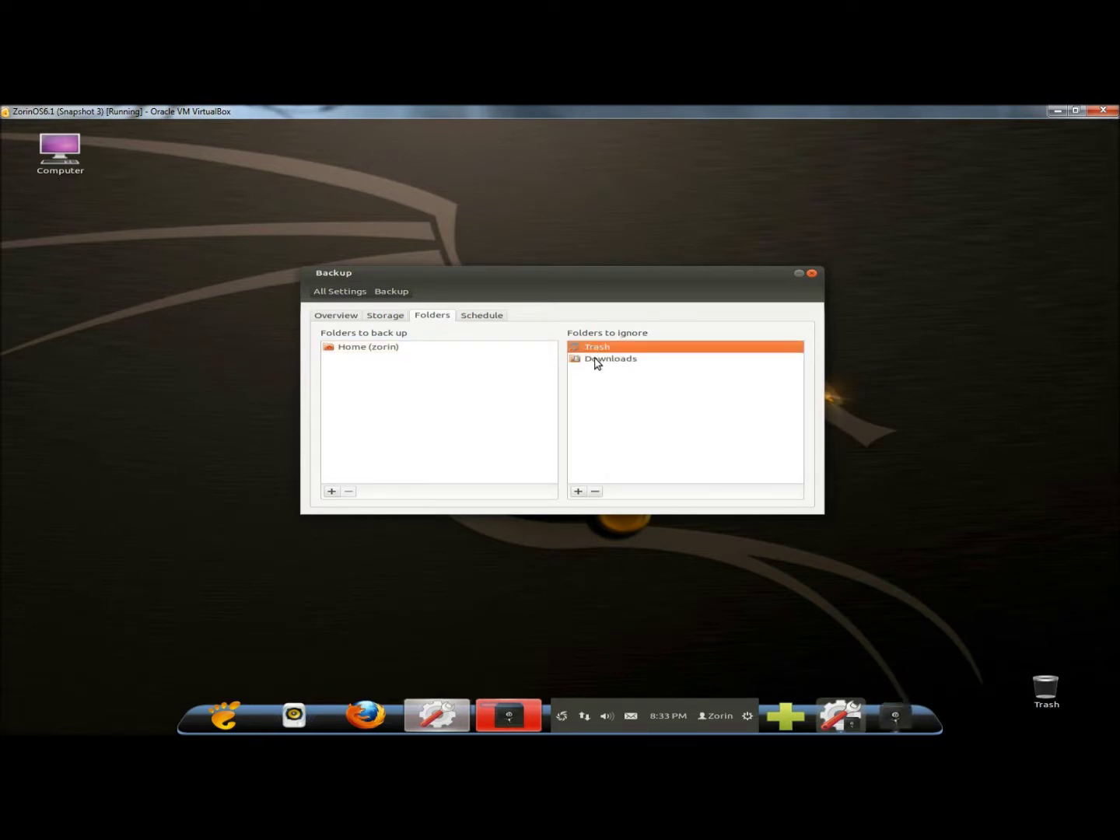
click(596, 360)
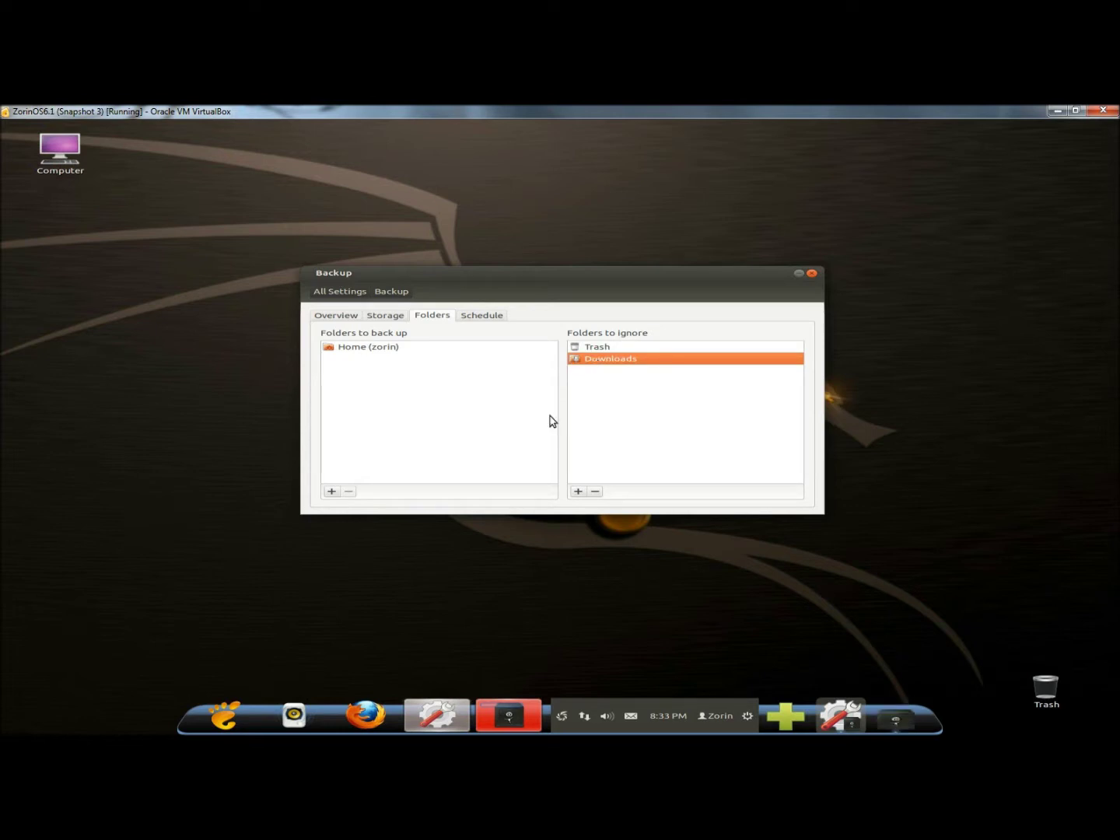
click(490, 318)
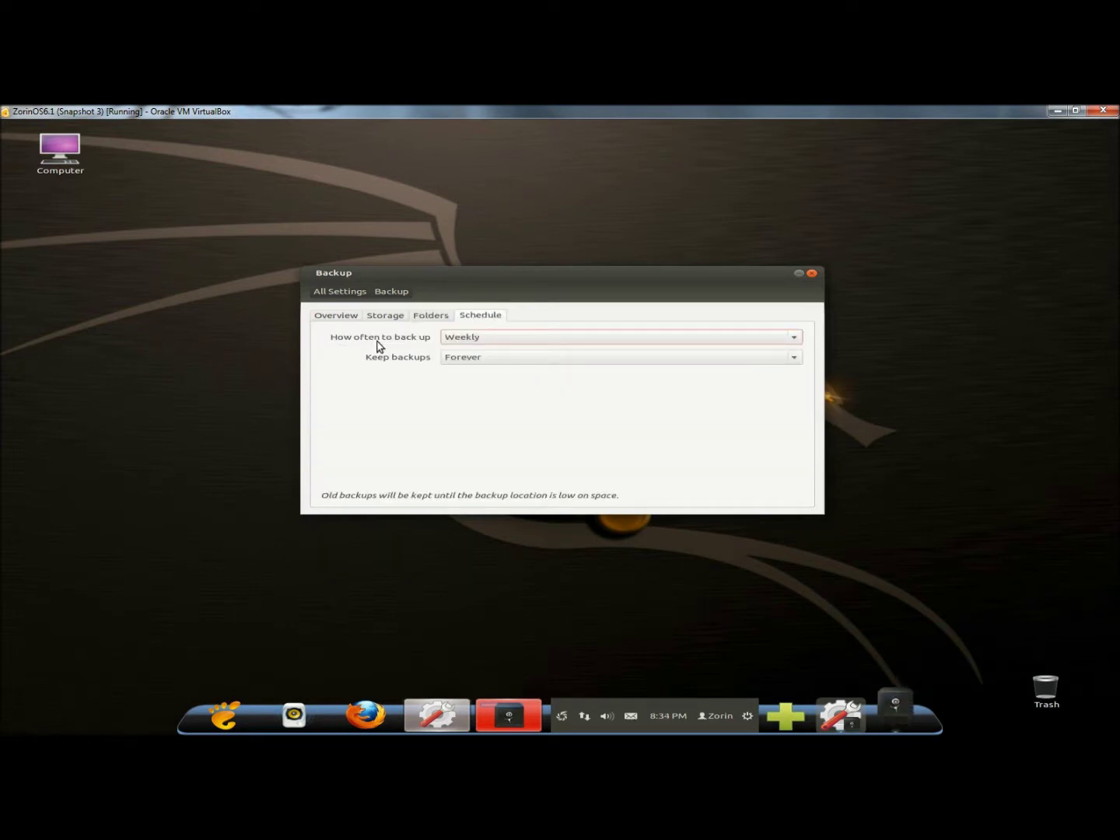
Change backup frequency from Weekly to Daily, keep backups Forever, and return to Overview
click(486, 347)
click(466, 325)
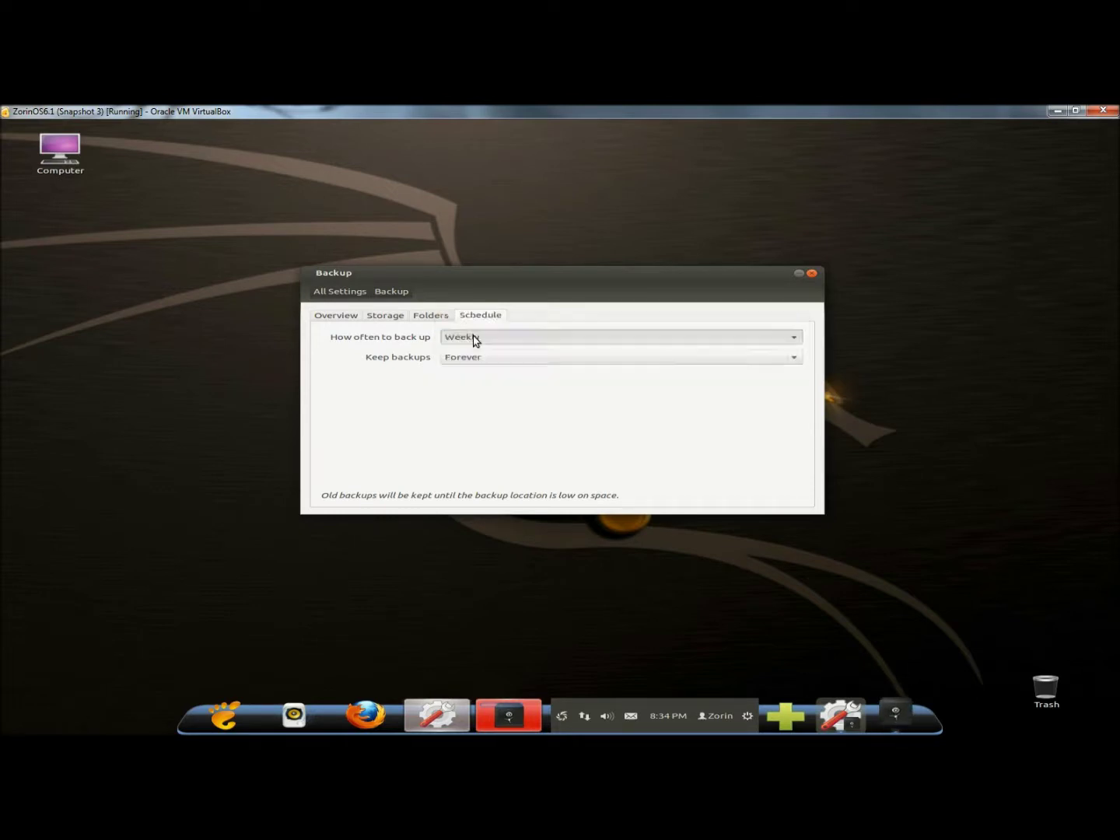
click(478, 343)
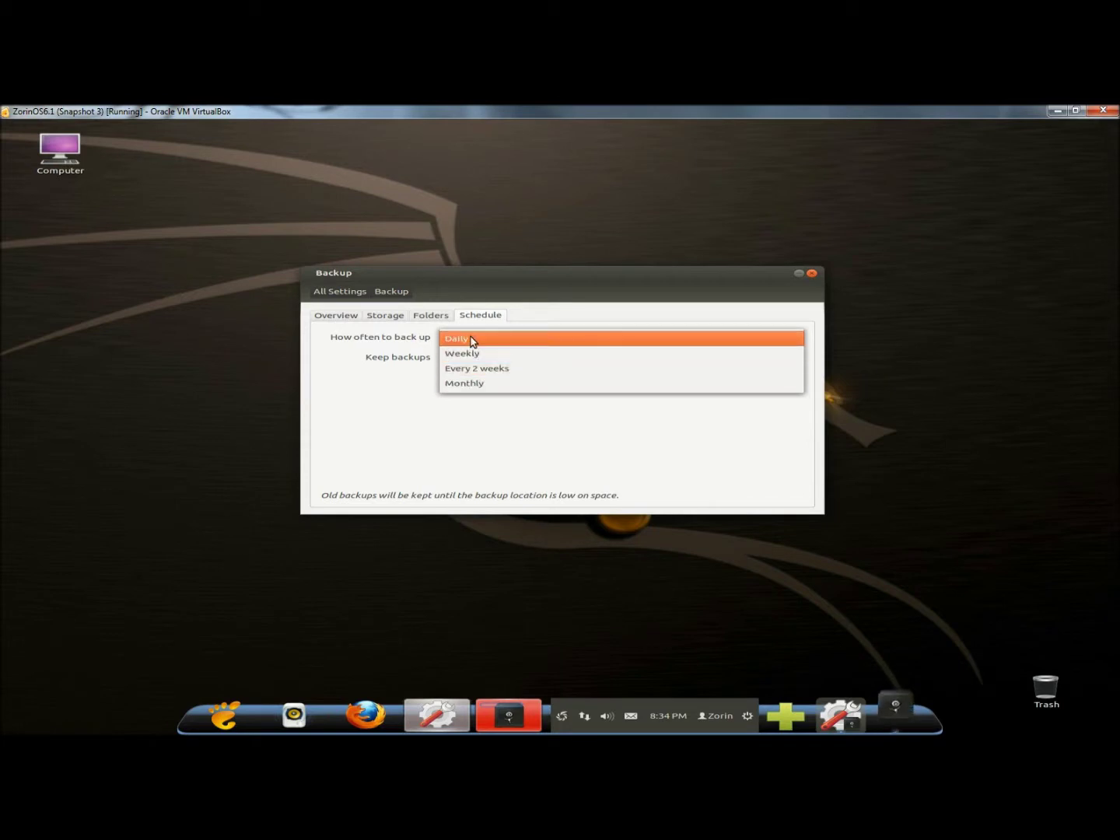
click(472, 339)
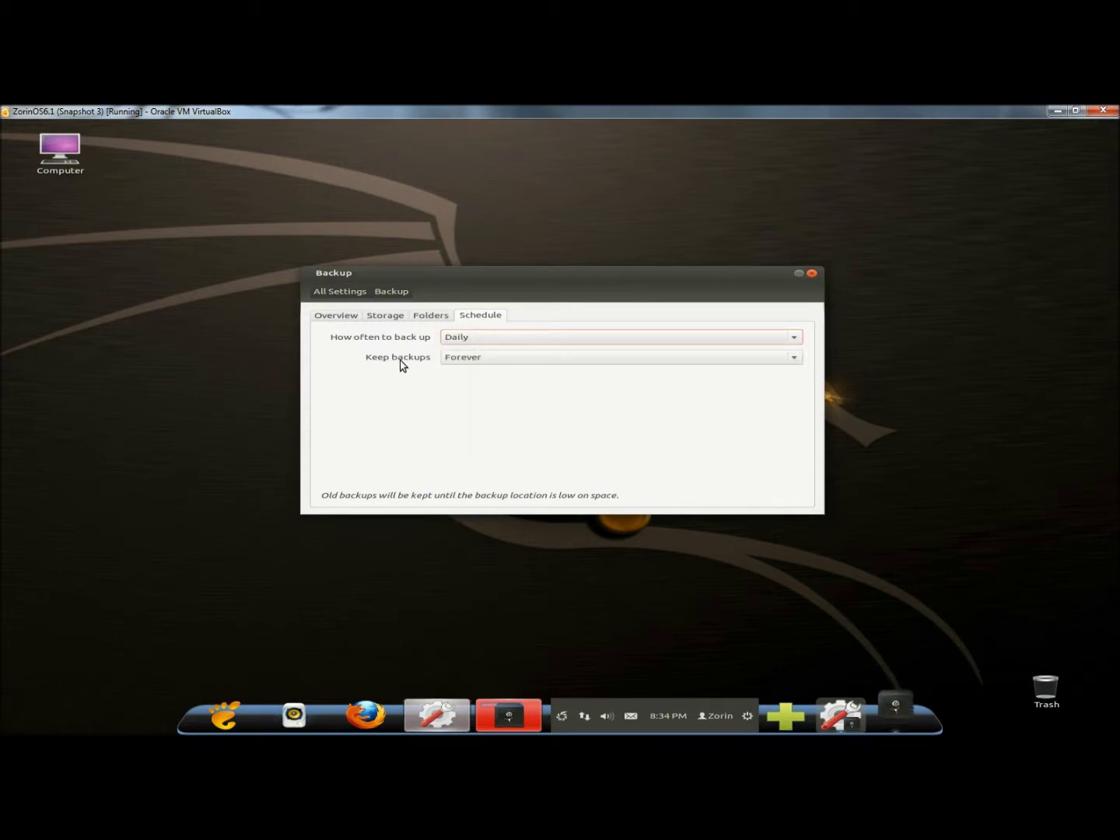
click(495, 364)
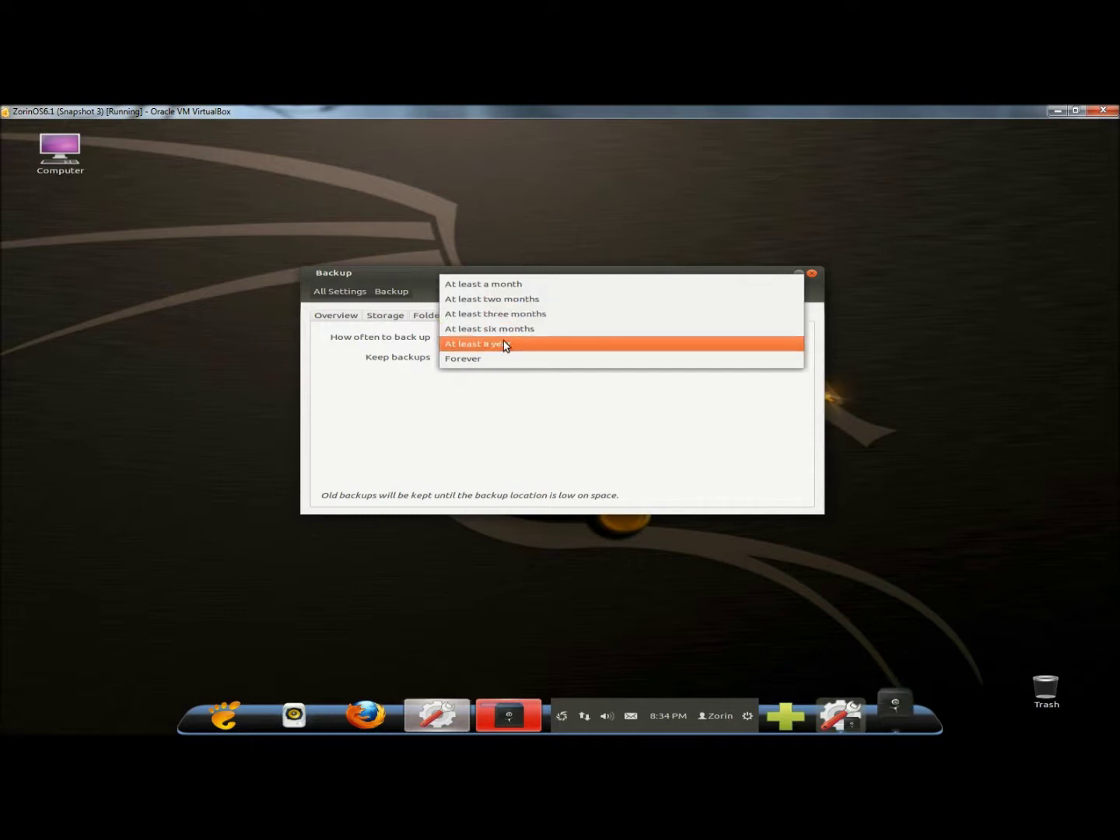
click(484, 360)
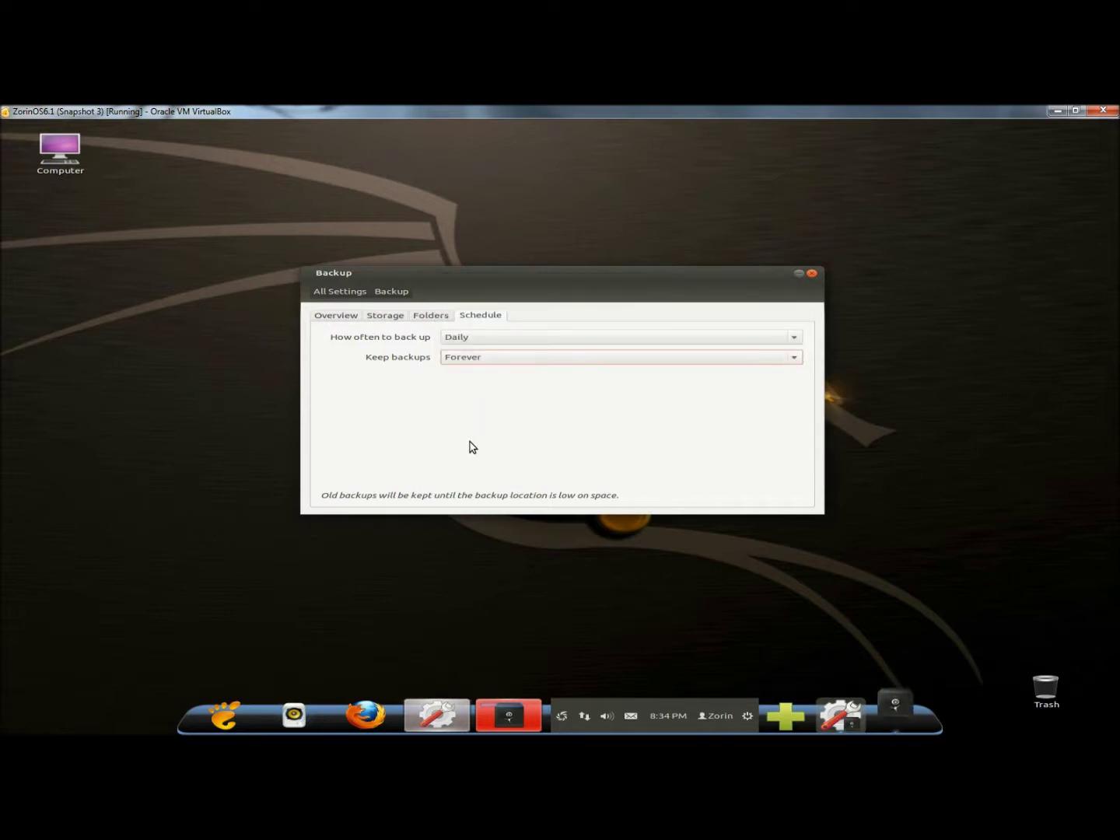
click(338, 316)
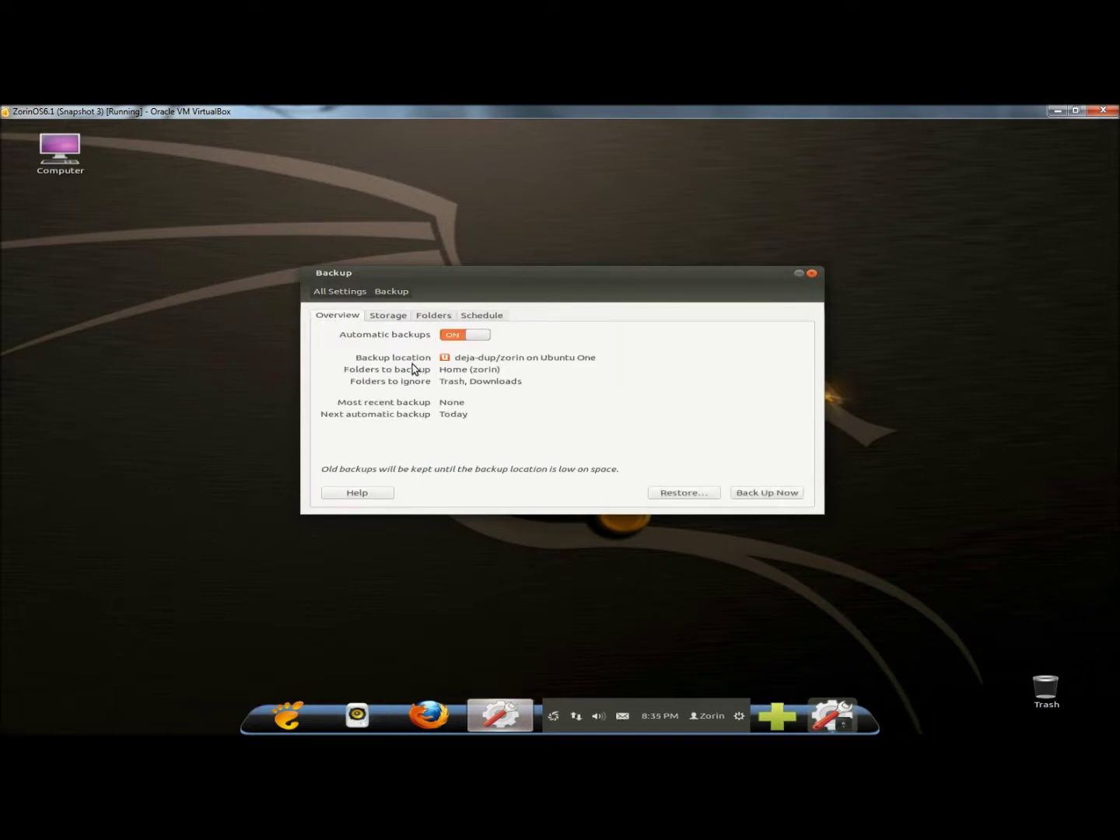
Set the backup location to Local Folder /home/zorin/Desktop and return to Overview
click(391, 318)
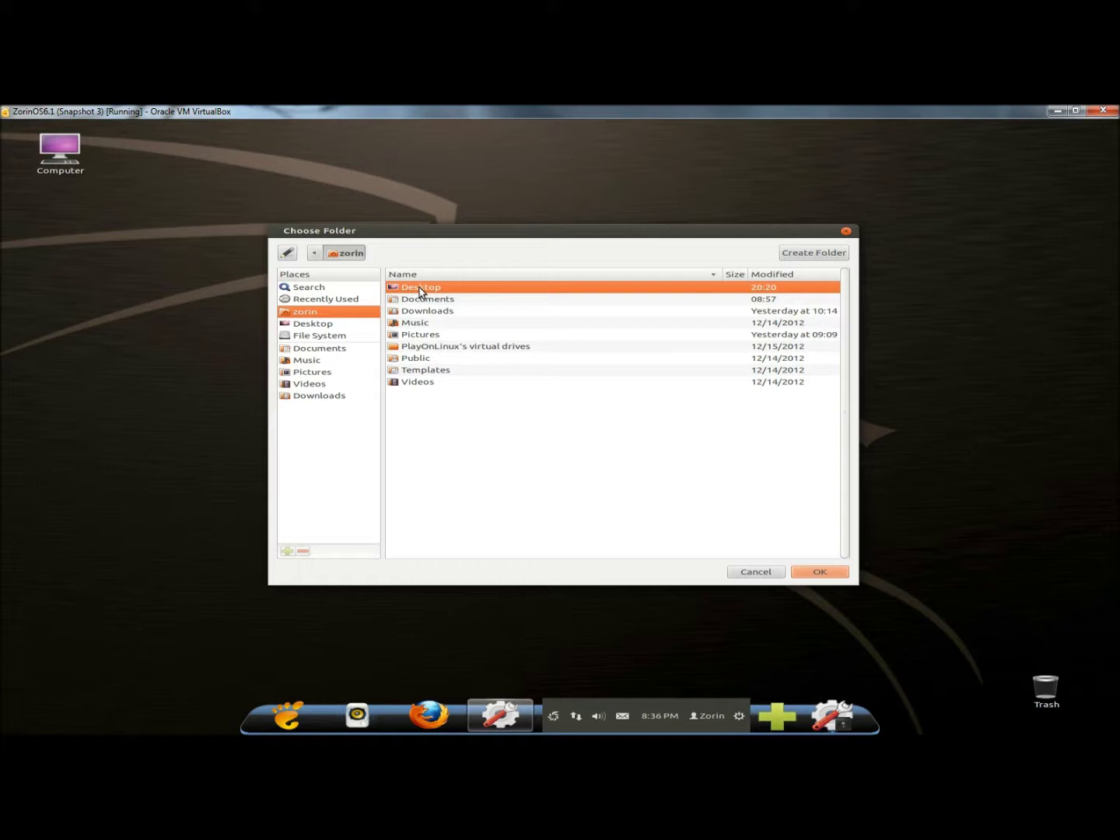
click(821, 573)
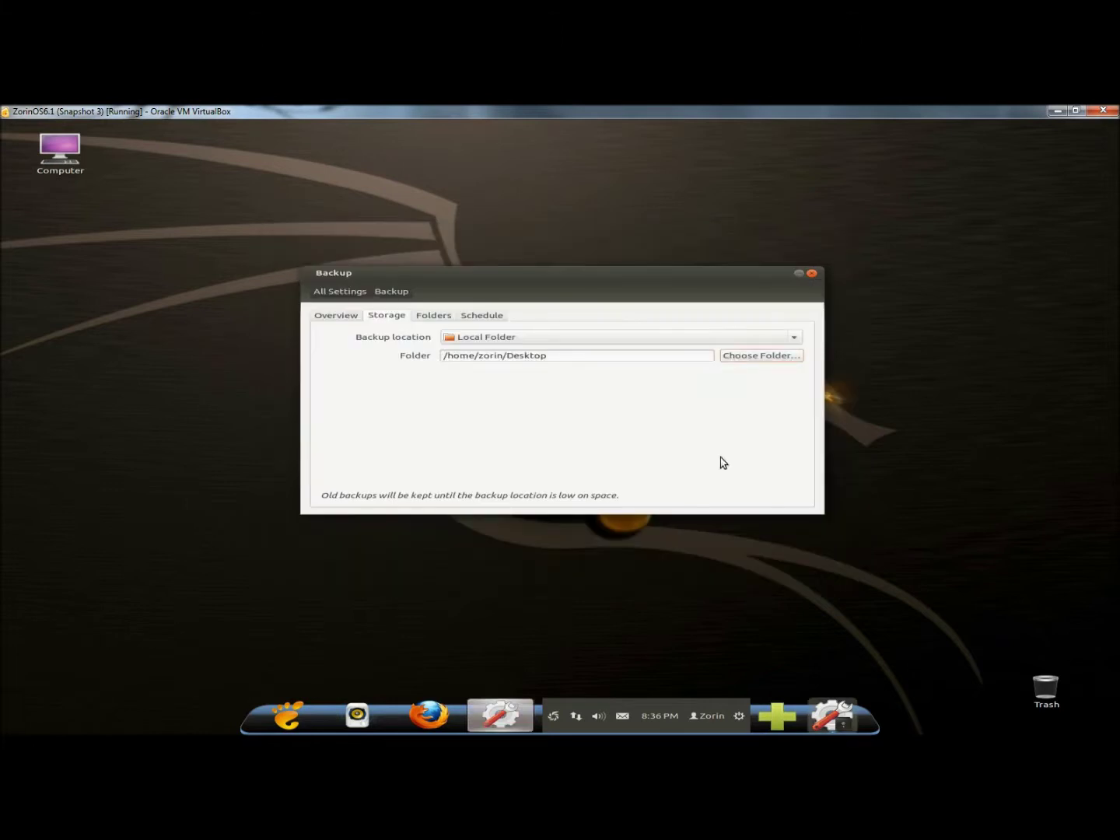
click(336, 319)
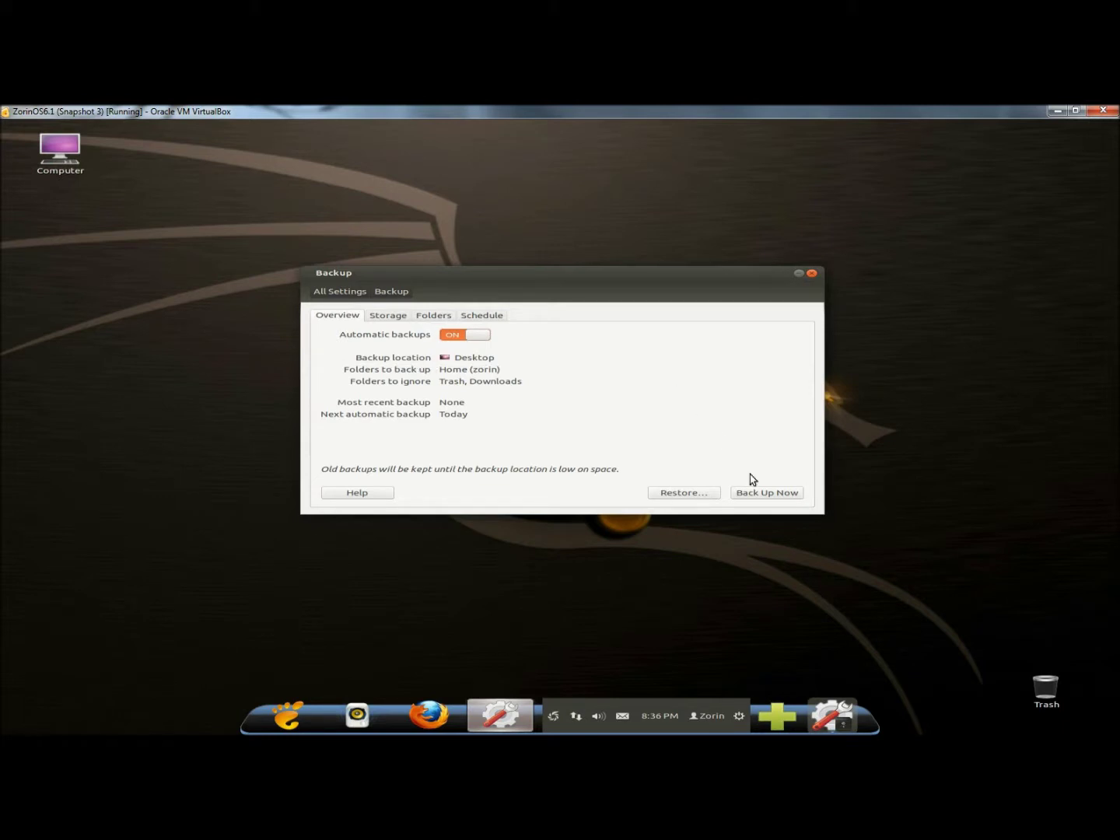
Run Back Up Now, allowing restoring without a password, and continue to completion
click(765, 500)
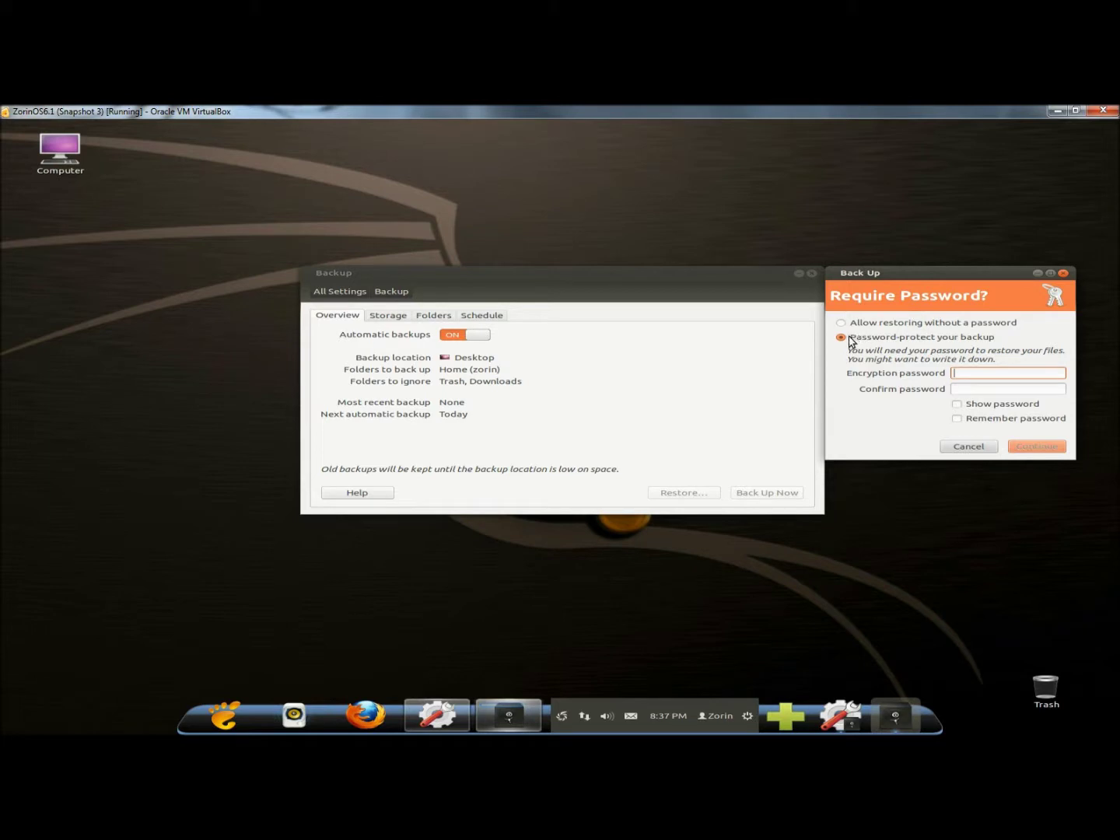
click(842, 323)
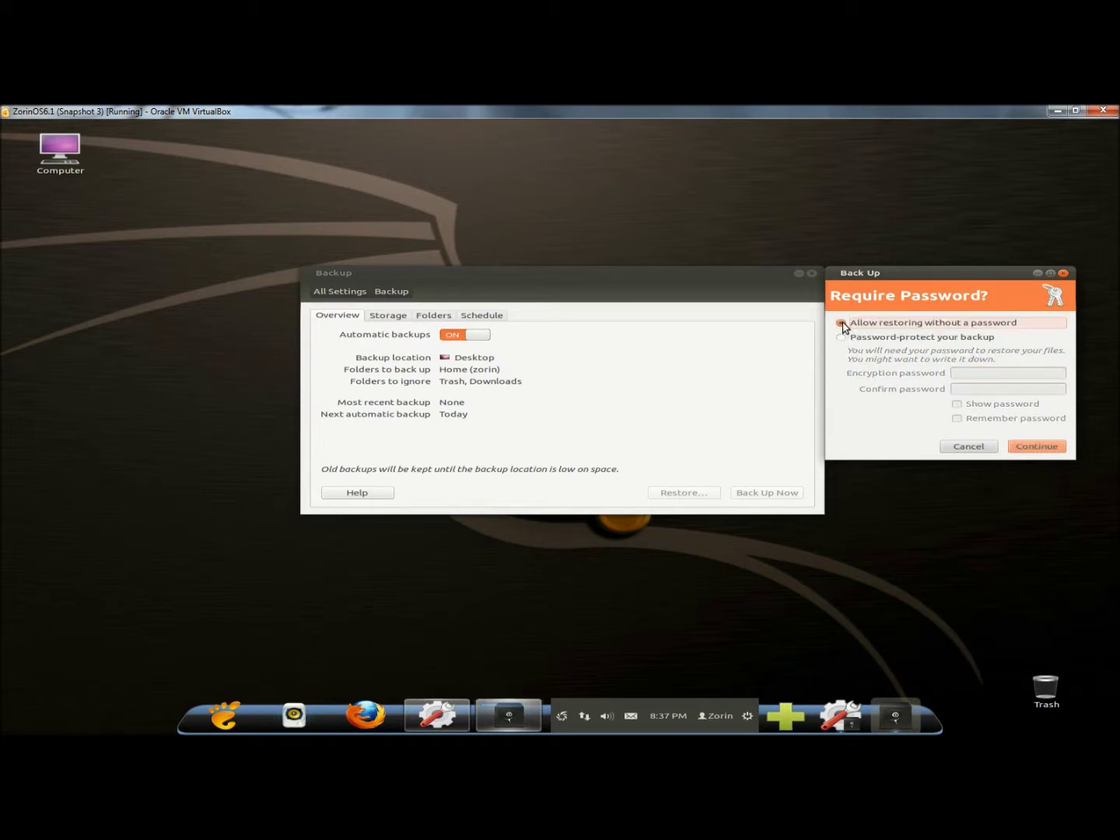
click(1036, 446)
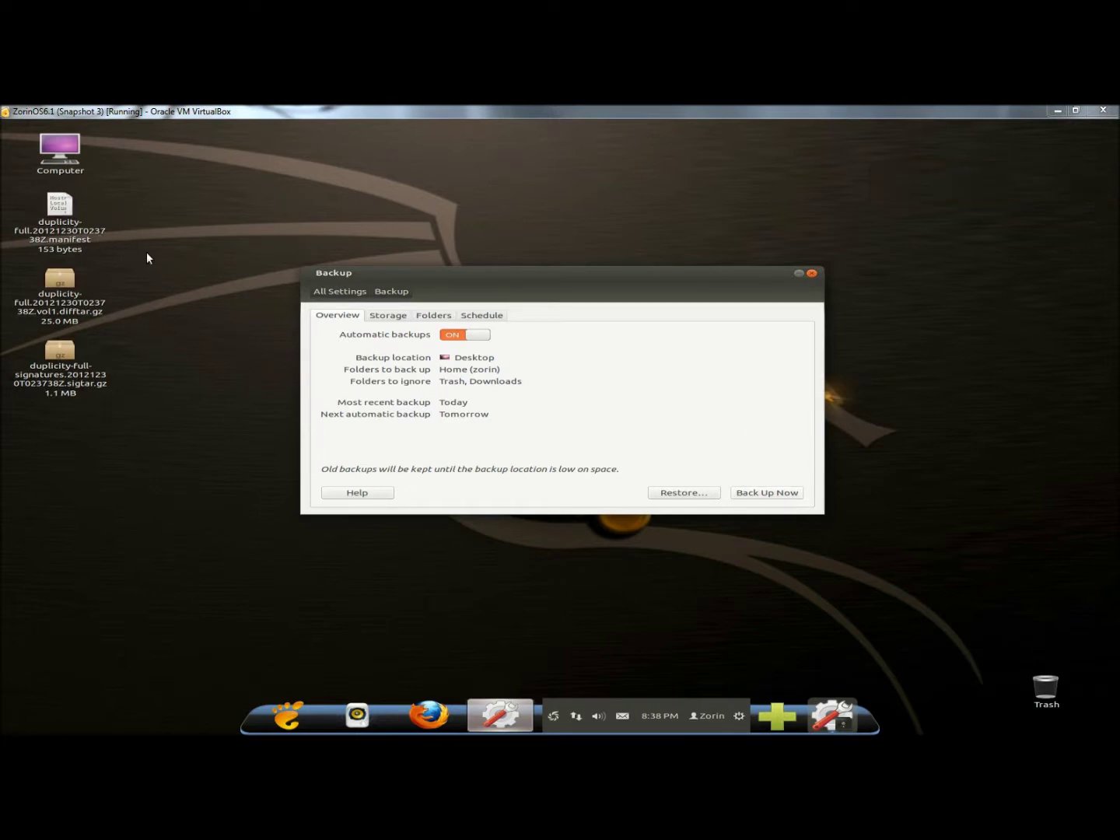
Restore the 12/29/2012 backup from the Desktop local folder to the files' original locations
click(690, 494)
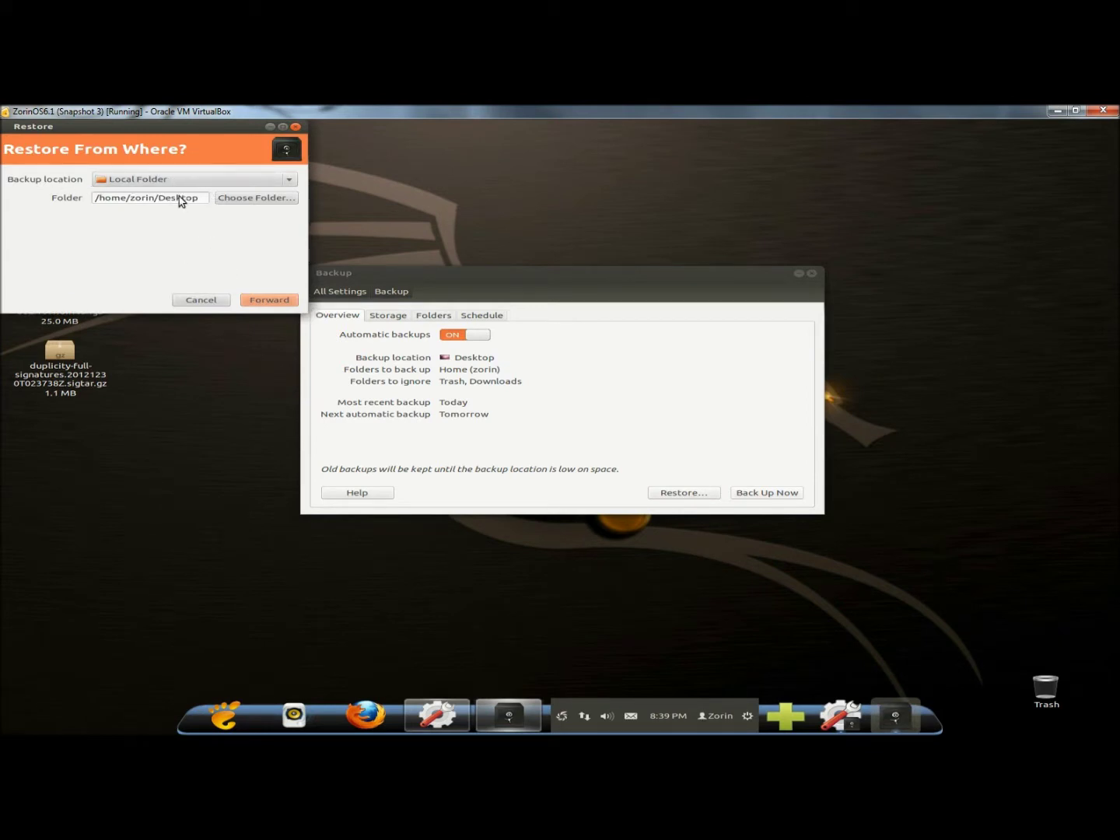
click(265, 301)
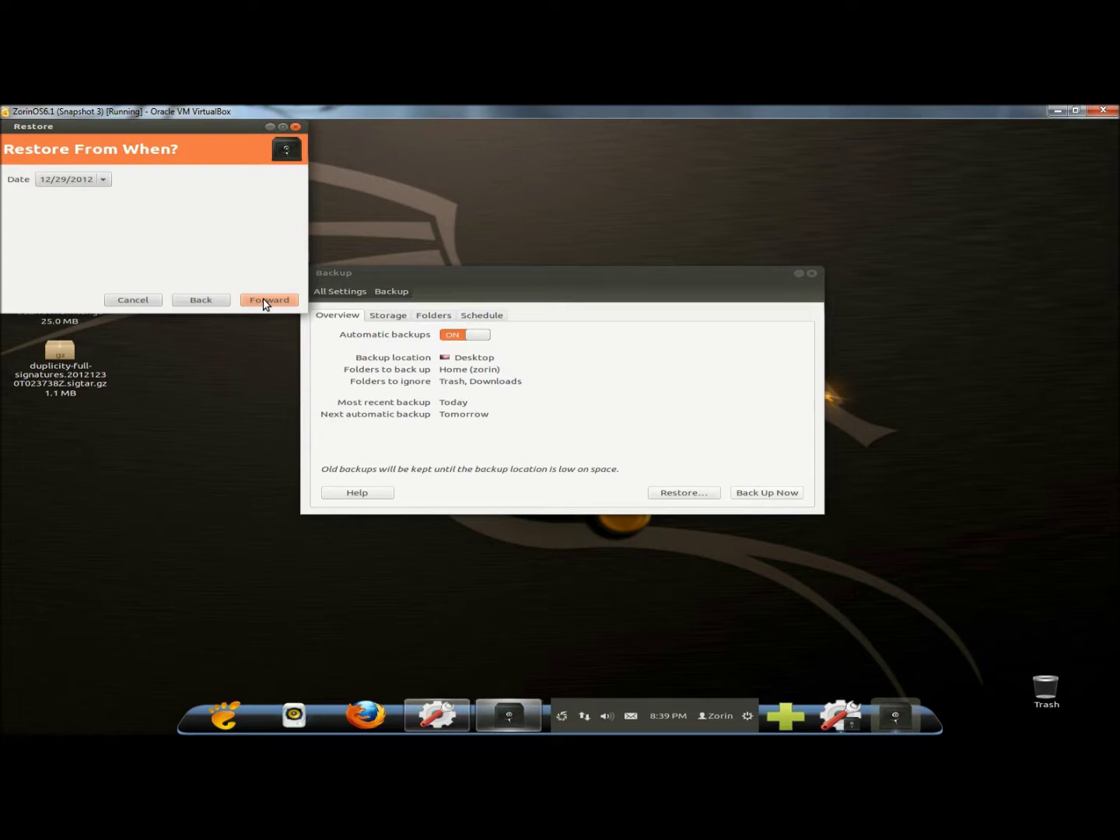
click(266, 302)
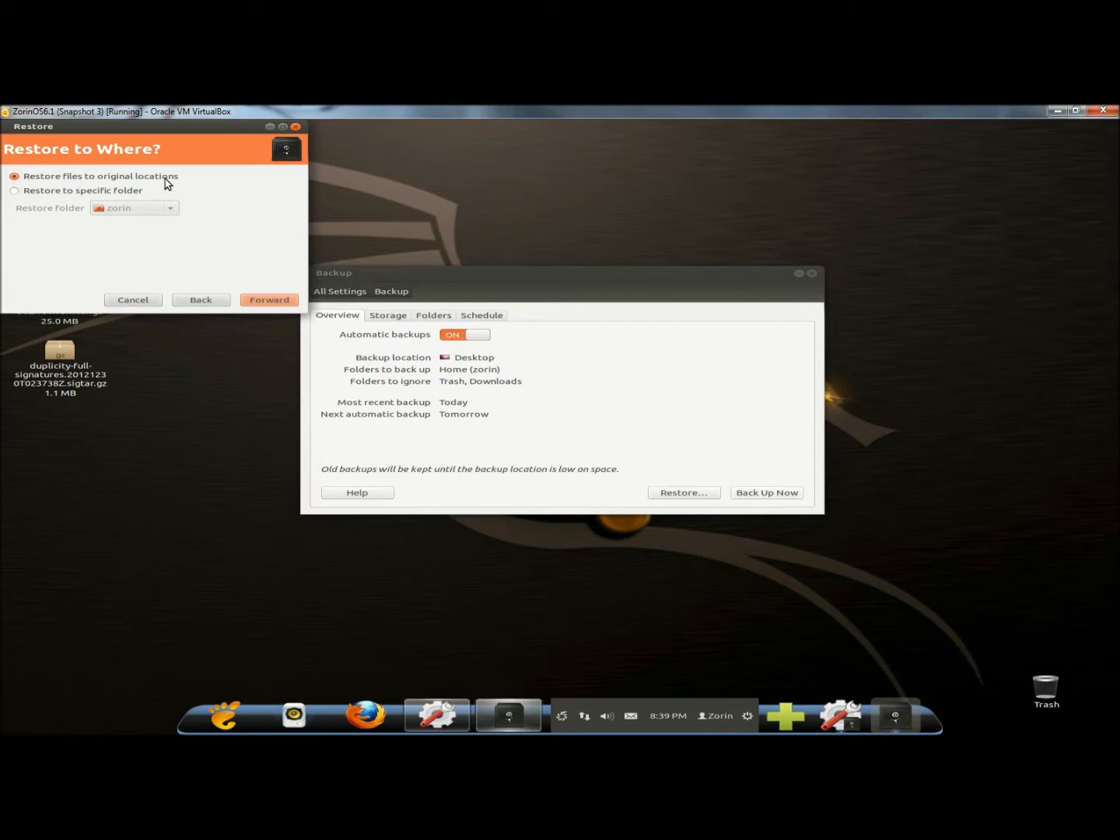
click(266, 304)
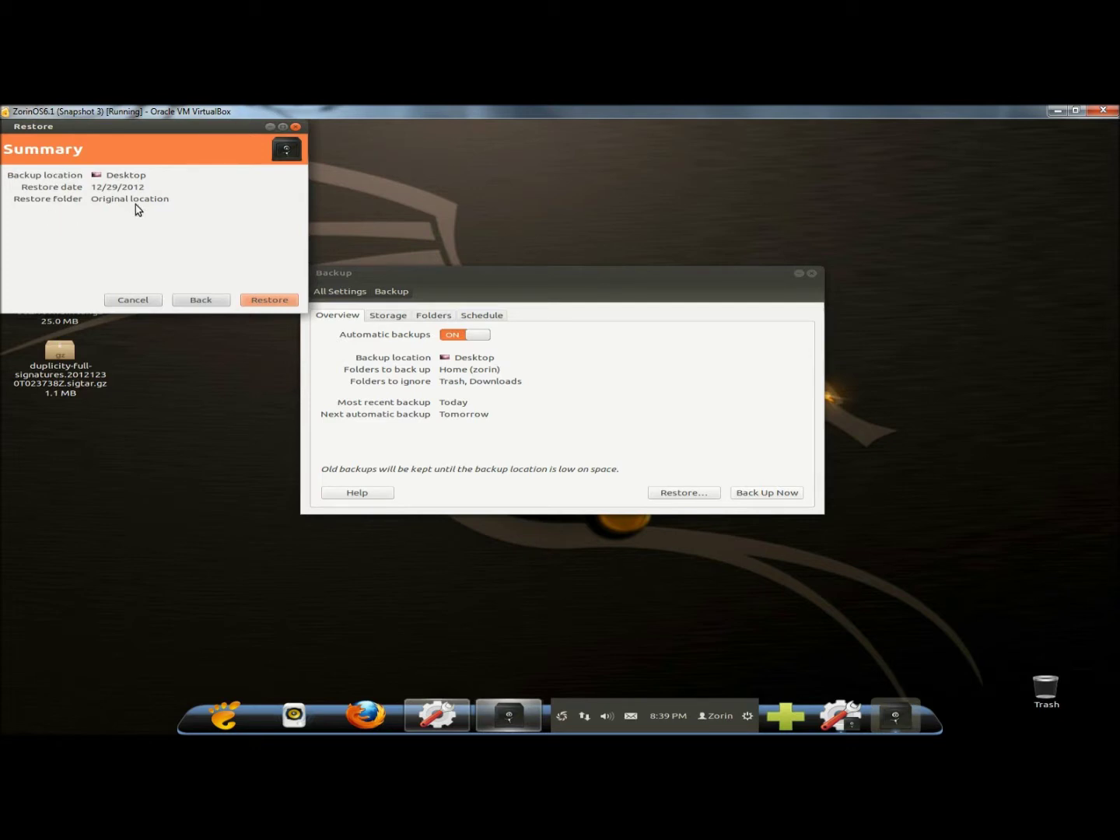
click(273, 300)
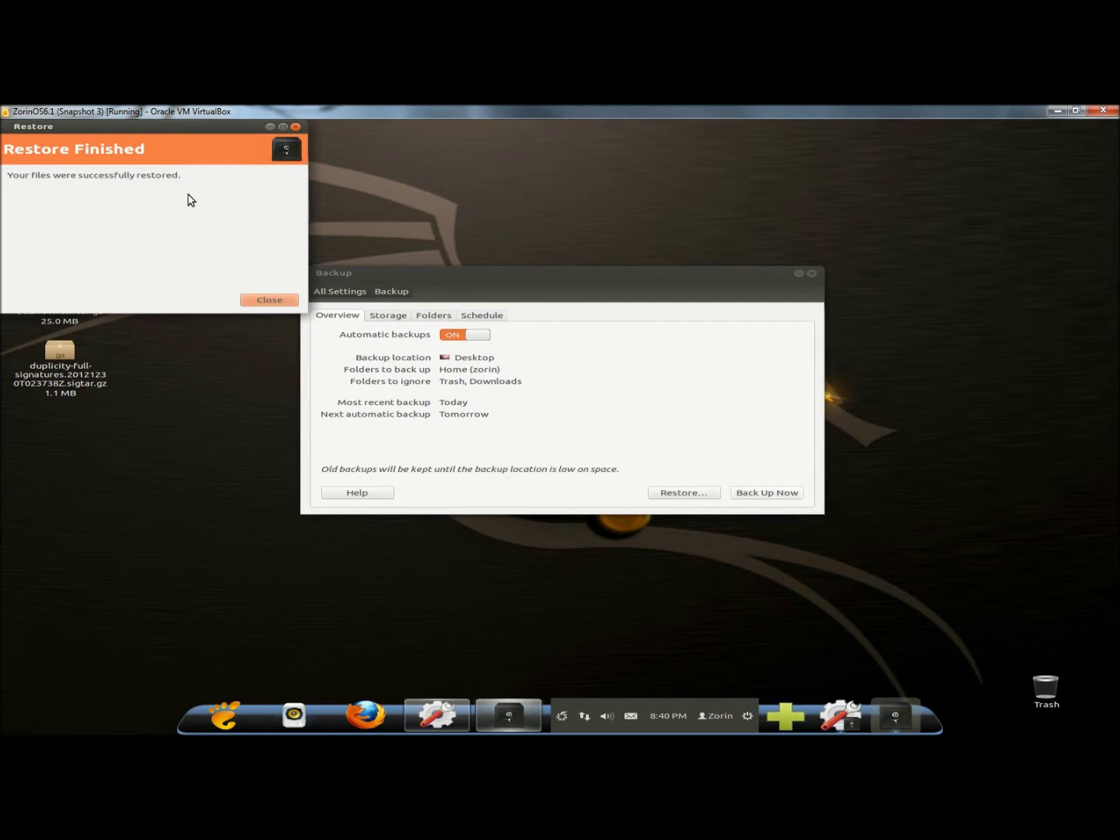
Move the Restore Finished dialog off the desktop files and close it
drag(177, 125, 282, 197)
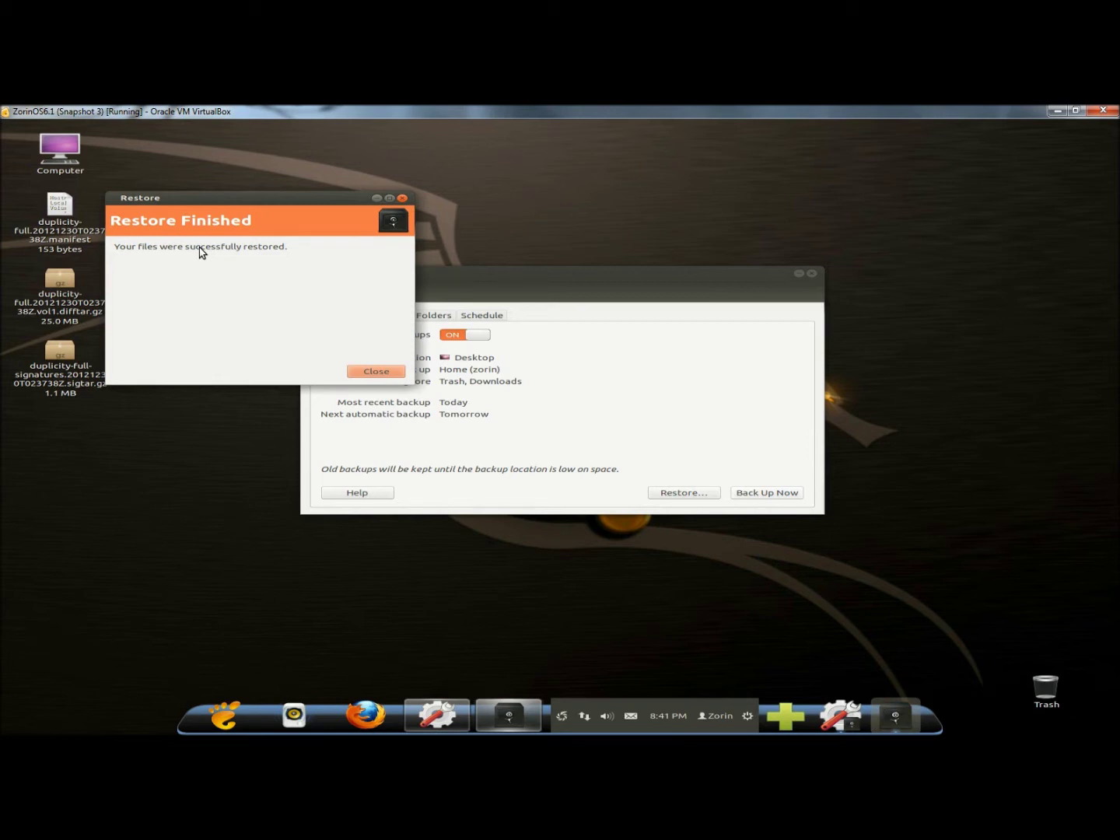
click(376, 372)
drag(509, 283, 477, 256)
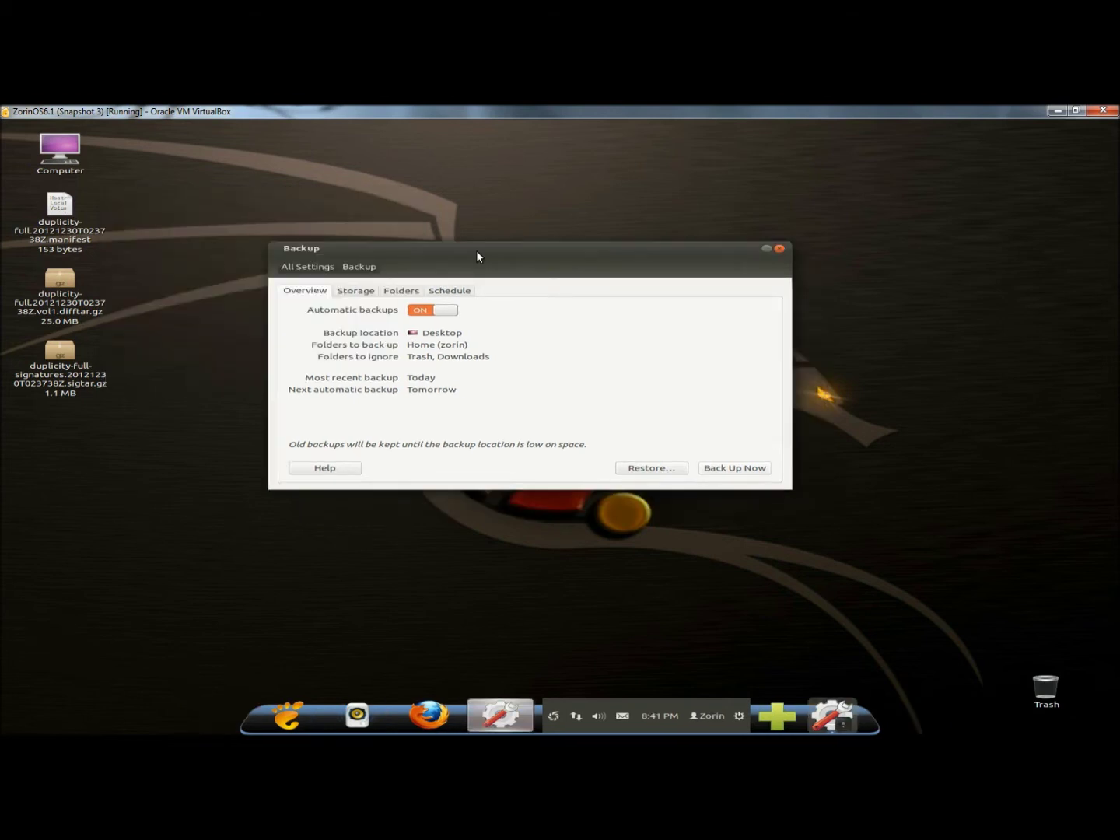